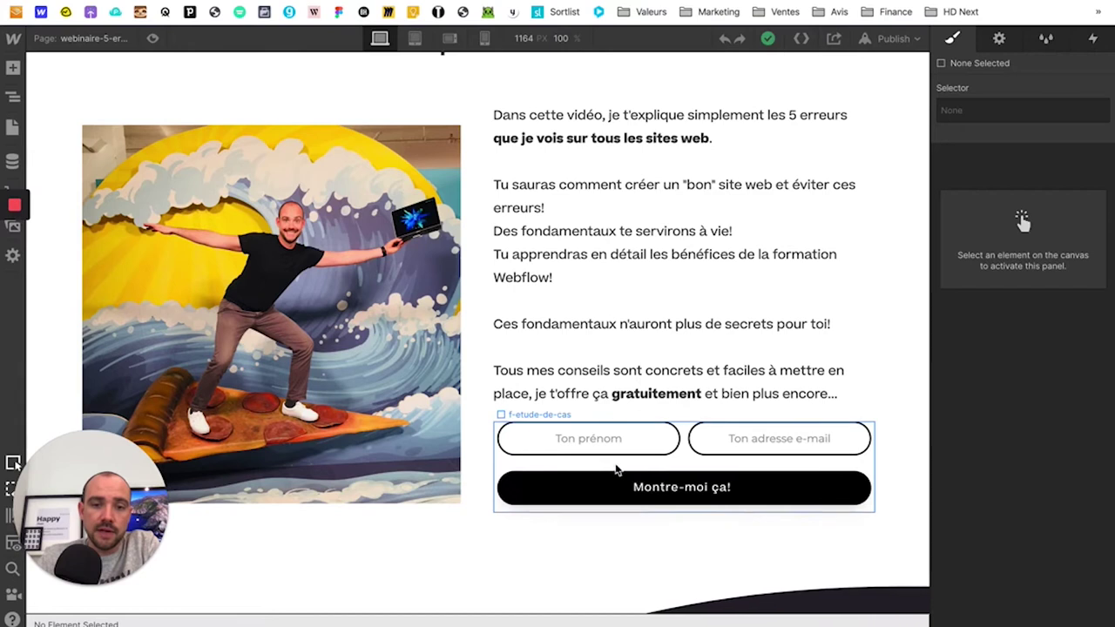
Step: Select the f-etude-de-cas form on the webinar page to inspect its input fields
click(614, 468)
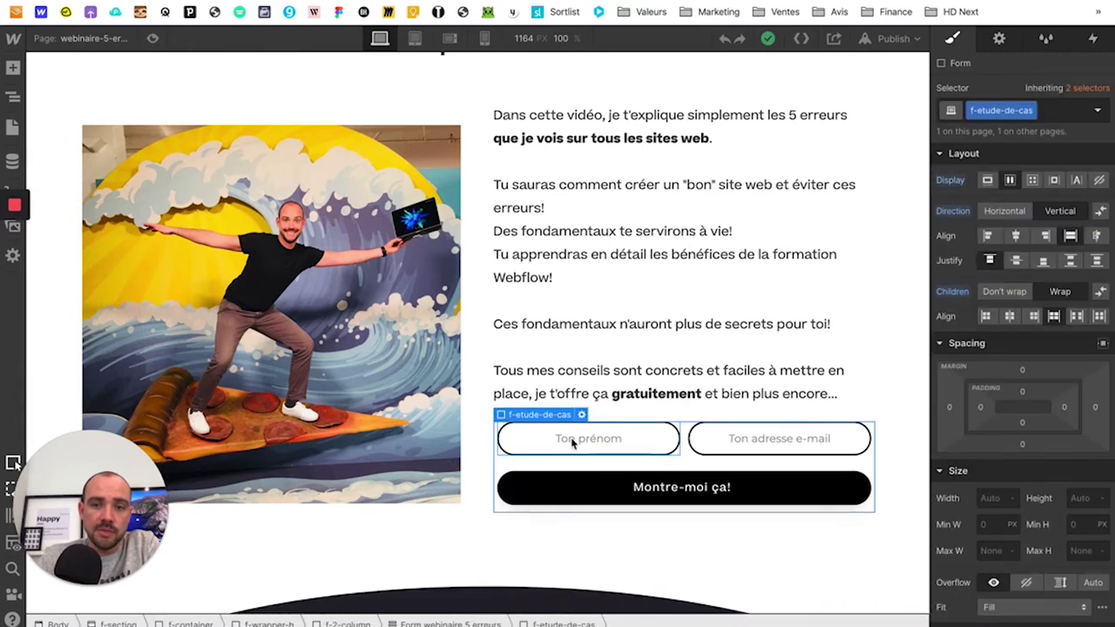
click(493, 438)
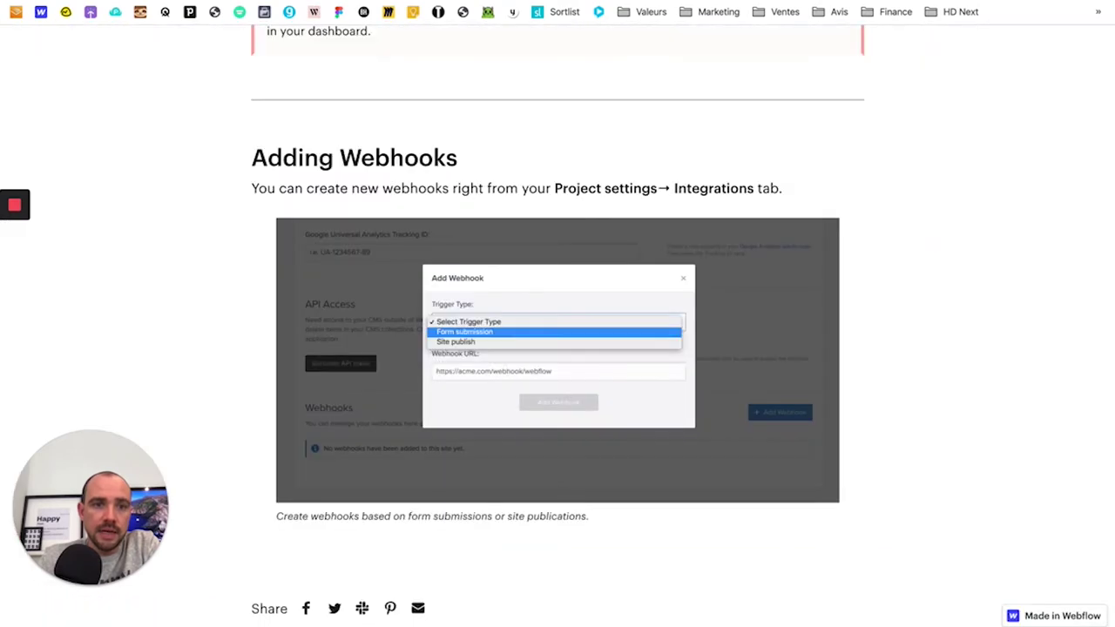
Step: Read the Webflow University article on the Webflow API, covering API access token generation and adding webhooks
scroll(223, 299, up, 15)
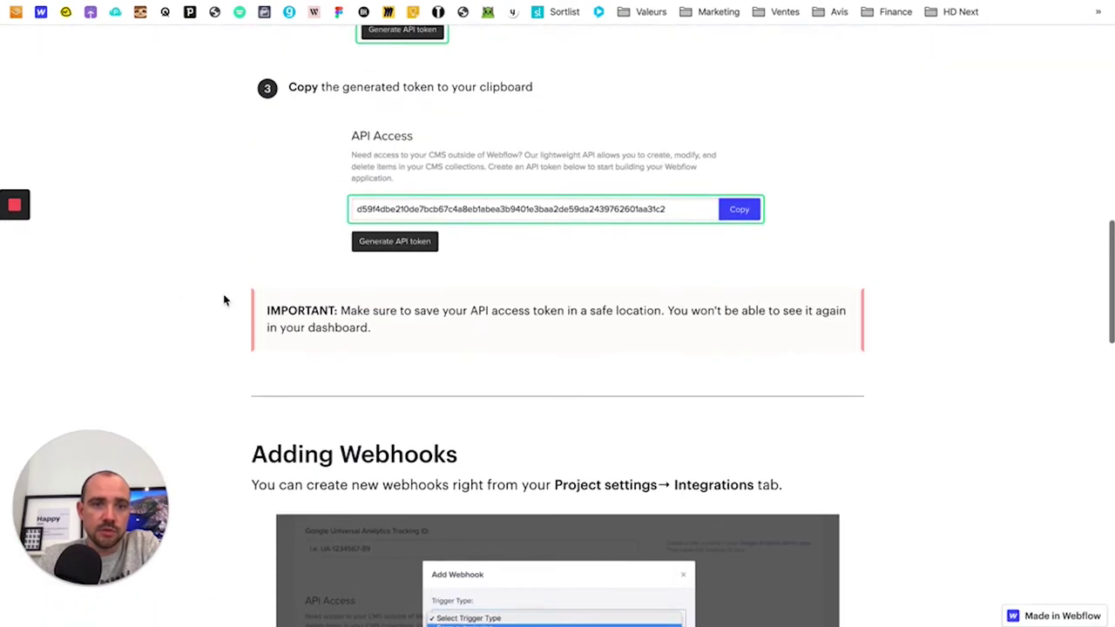
scroll(223, 301, up, 5)
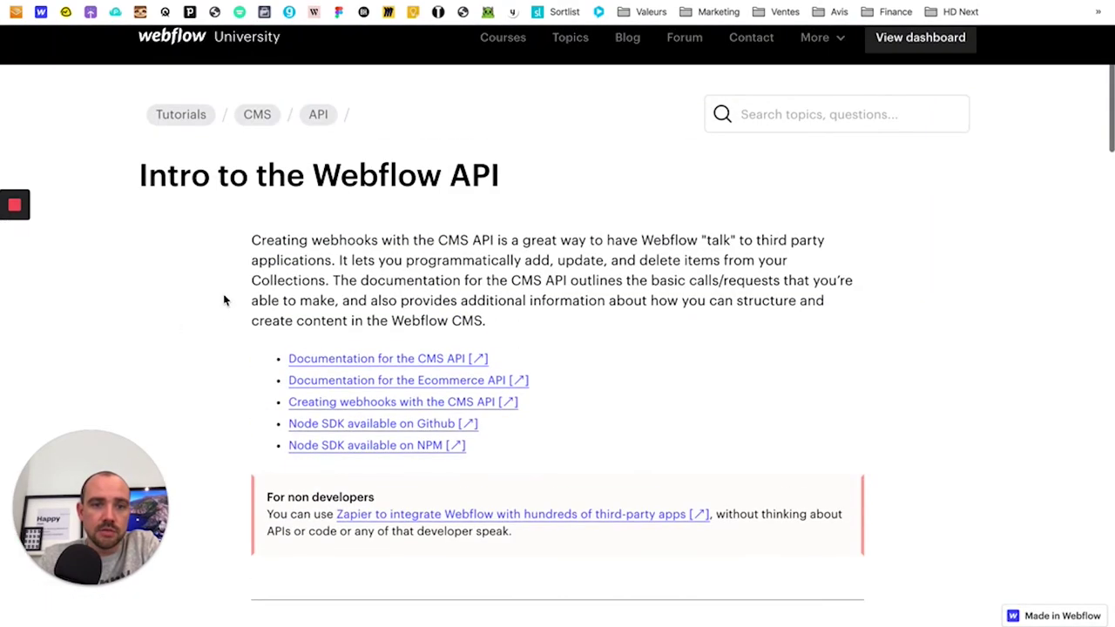
drag(142, 175, 497, 180)
scroll(480, 227, down, 6)
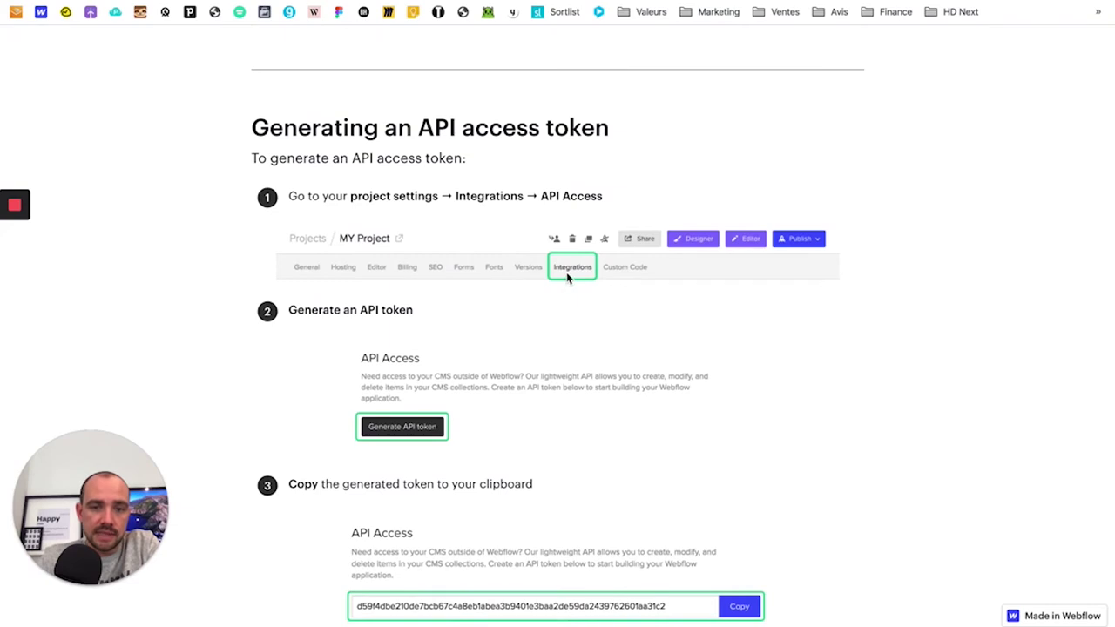
scroll(426, 417, down, 2)
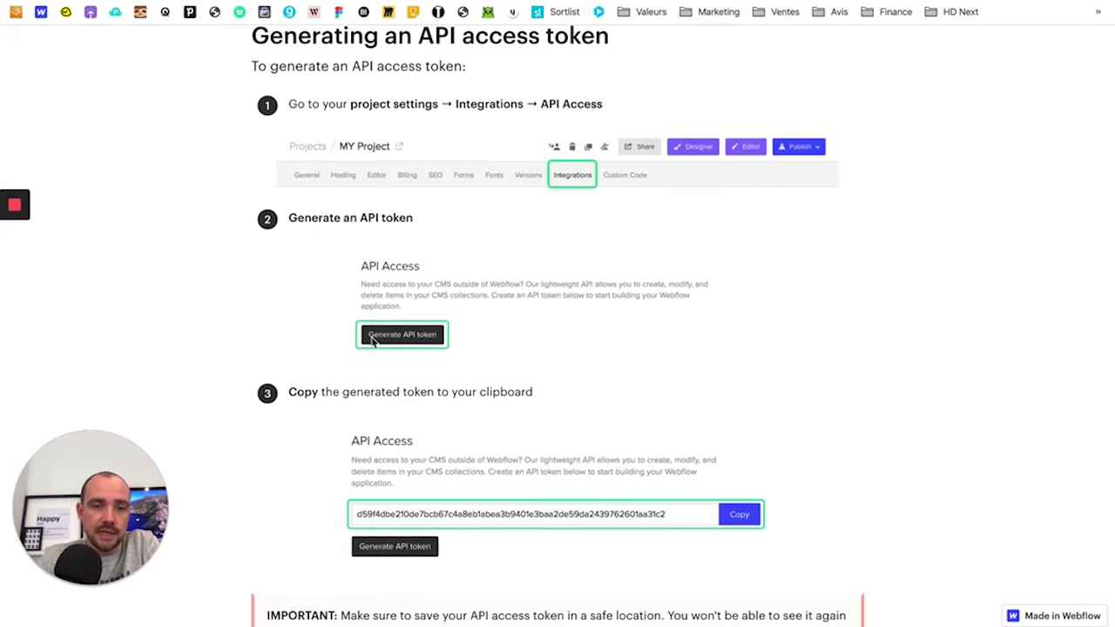
drag(362, 519, 405, 528)
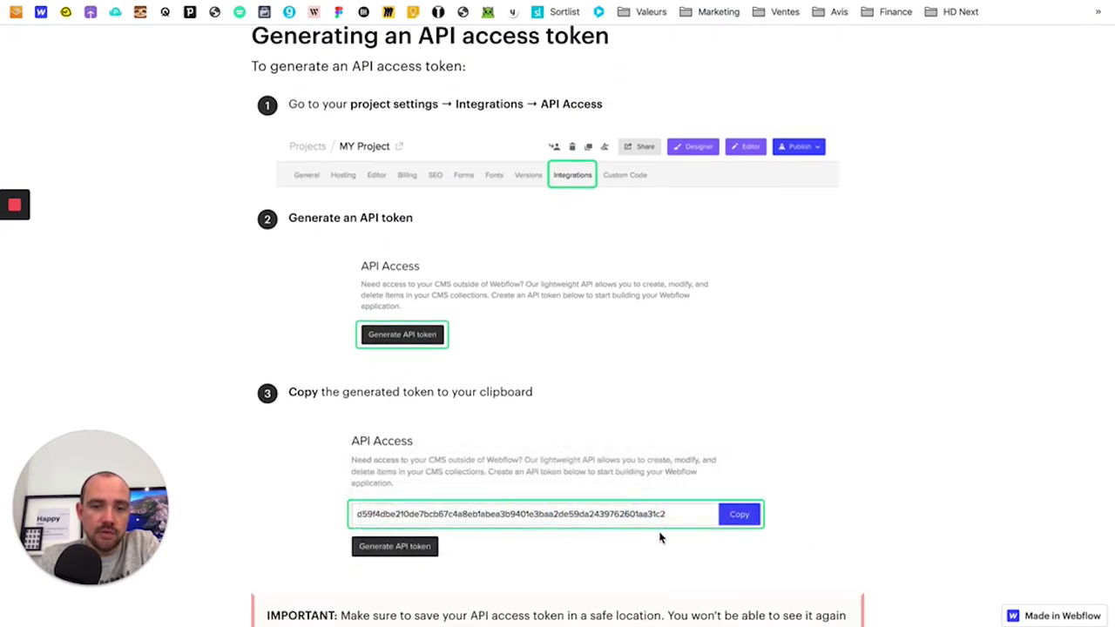
scroll(572, 527, down, 9)
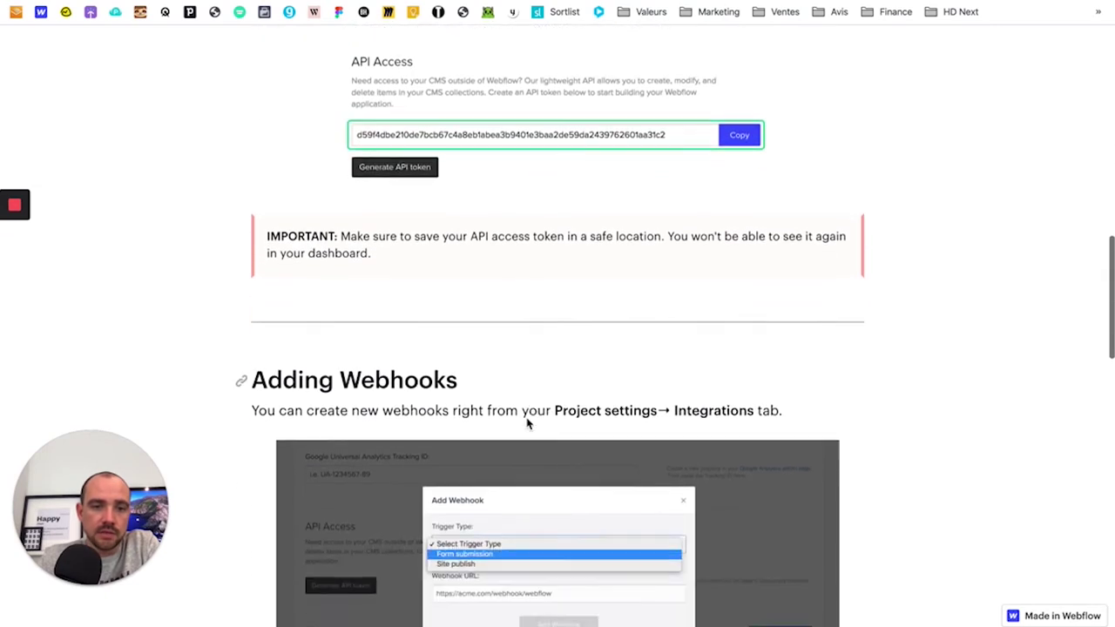
scroll(524, 422, up, 7)
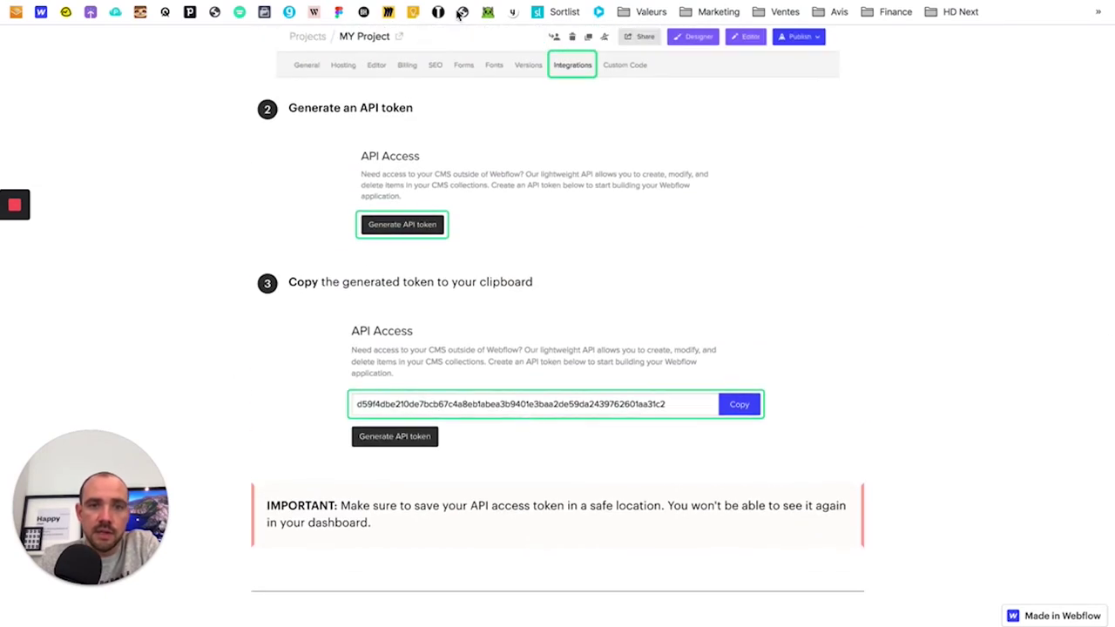
Step: Switch to the Zapier zap editor and choose Webflow as the trigger app
key(ctrl+Tab)
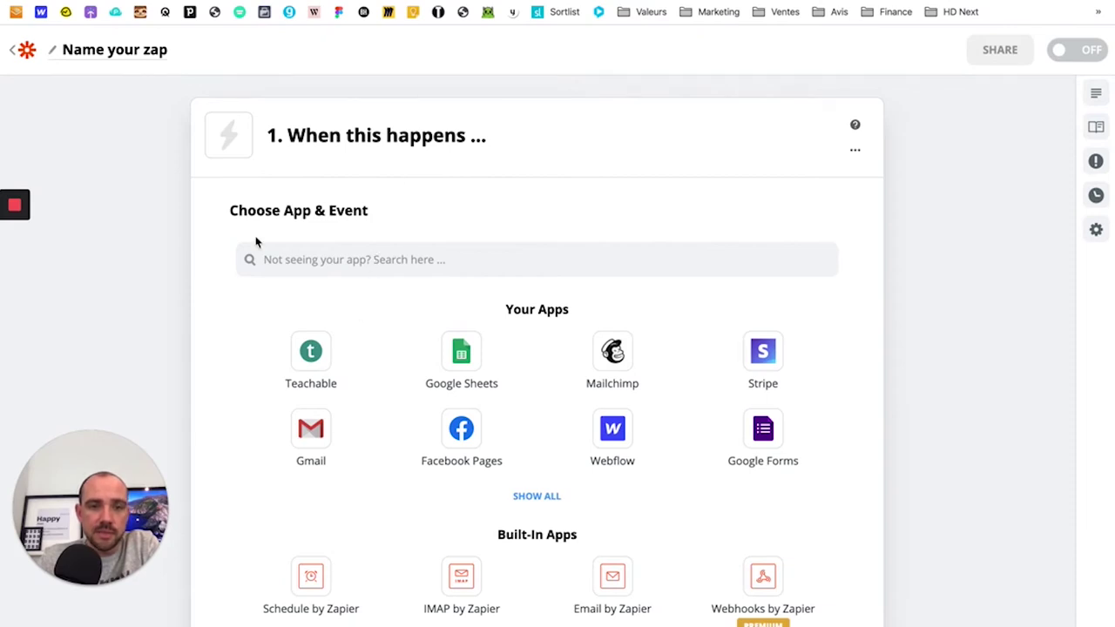
click(351, 259)
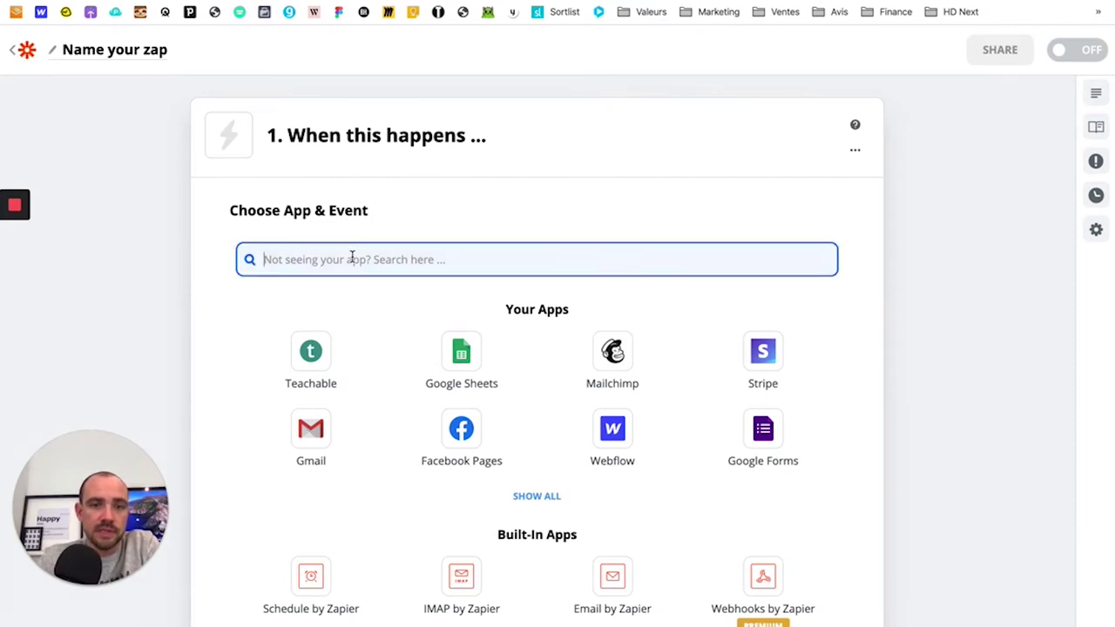
text(webfl)
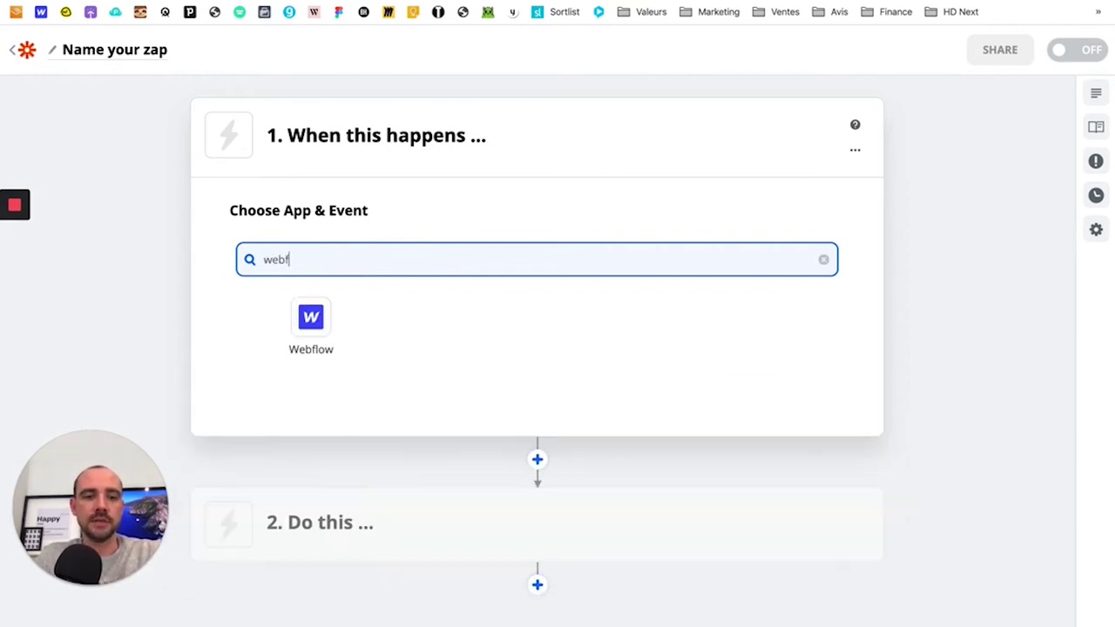
click(316, 324)
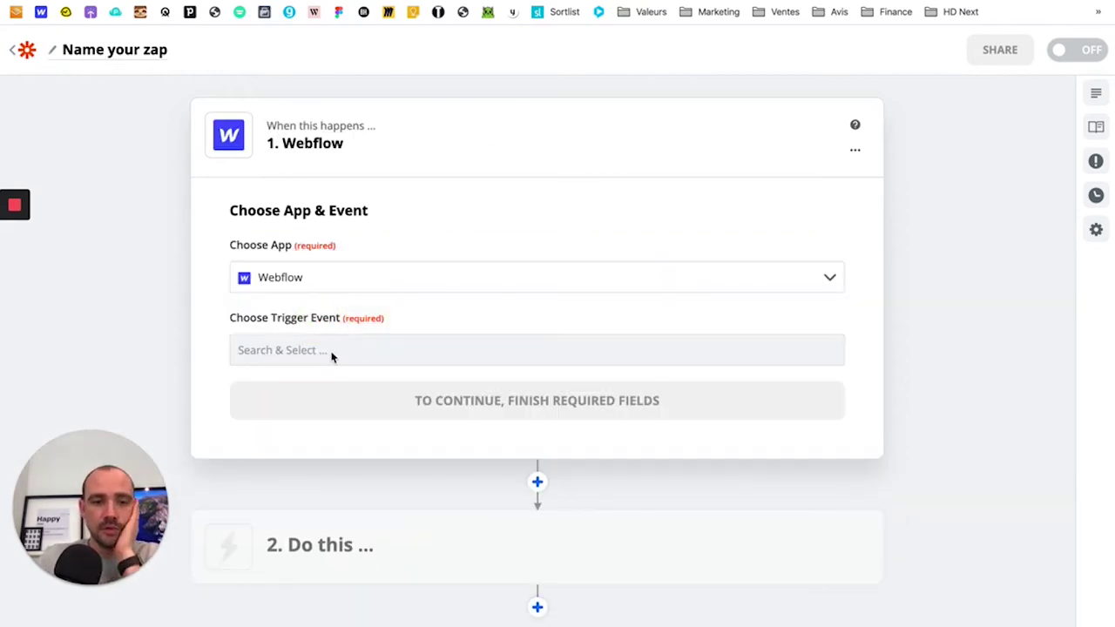
Step: Set the Webflow trigger event to Form Submission and continue to the account choice
click(451, 351)
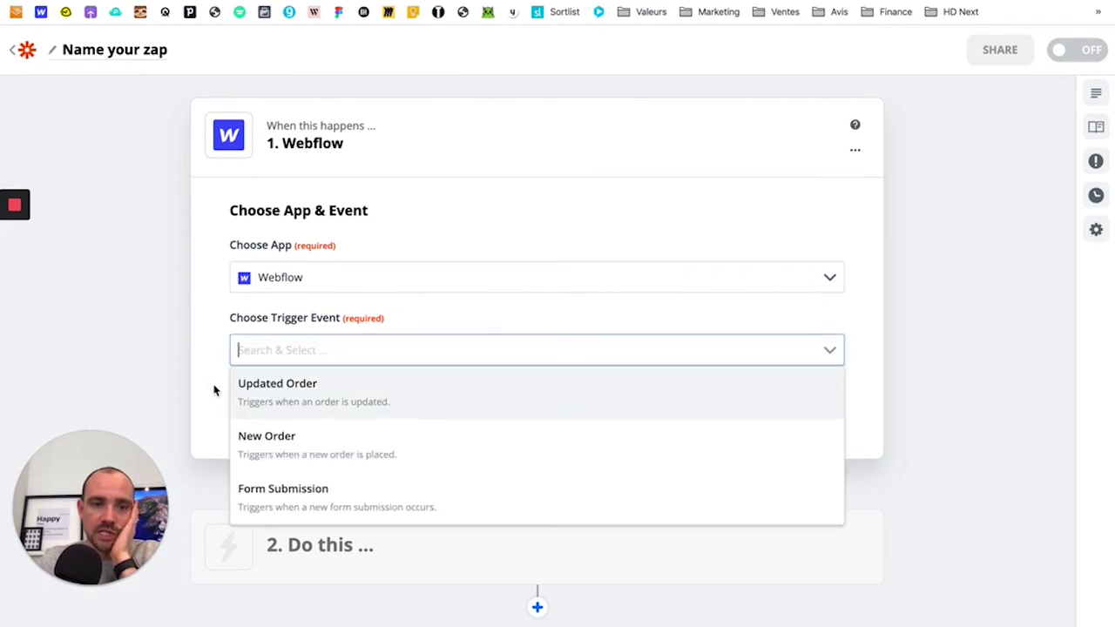
scroll(297, 393, down, 3)
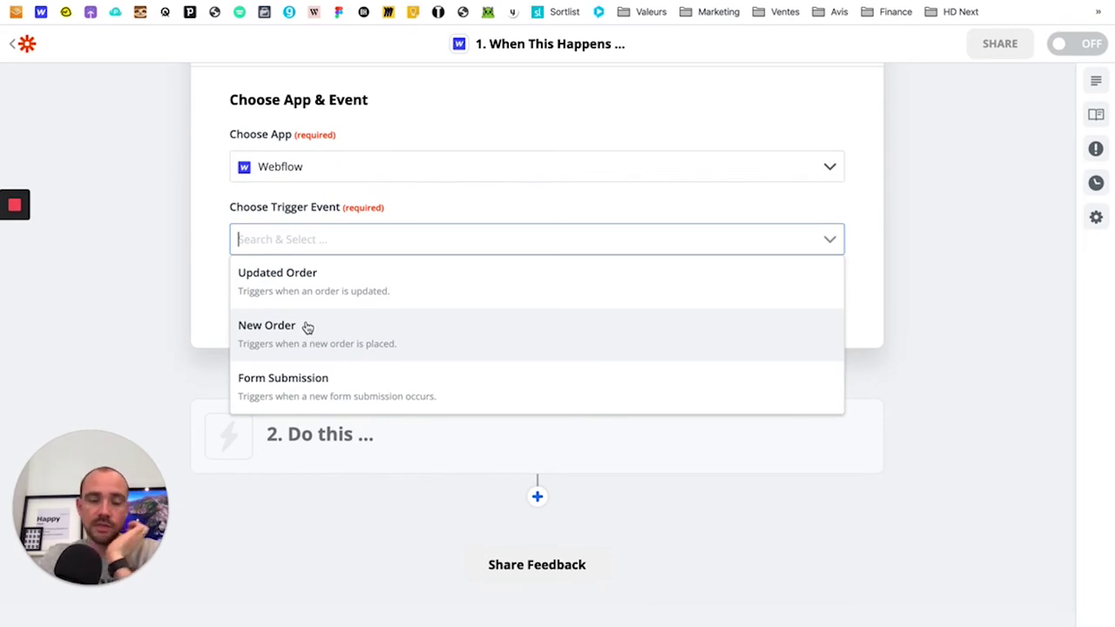
click(307, 391)
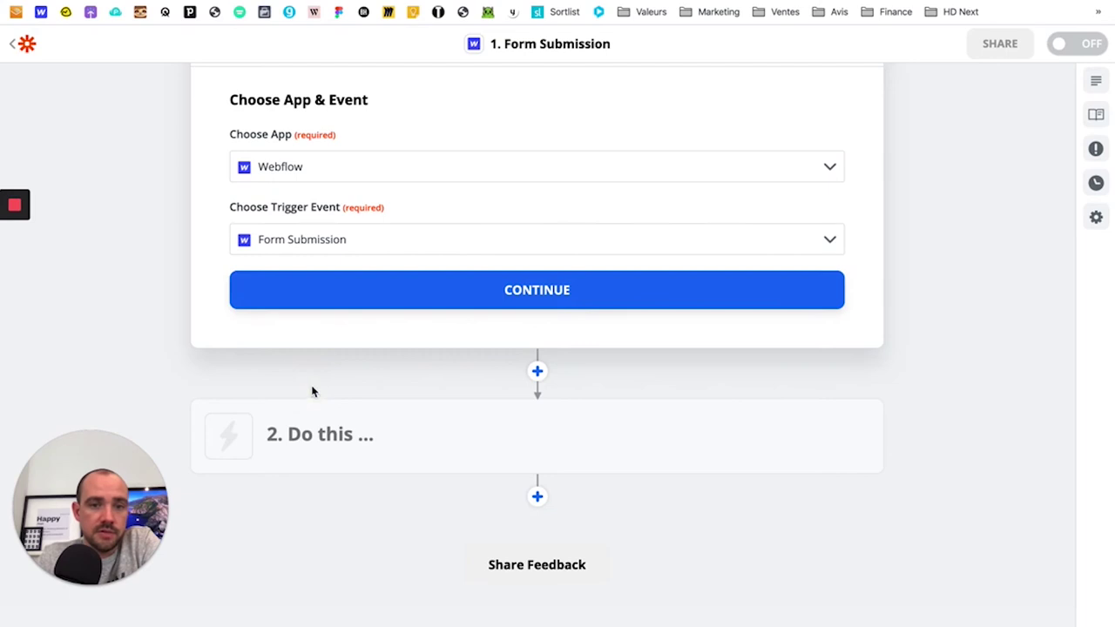
click(486, 304)
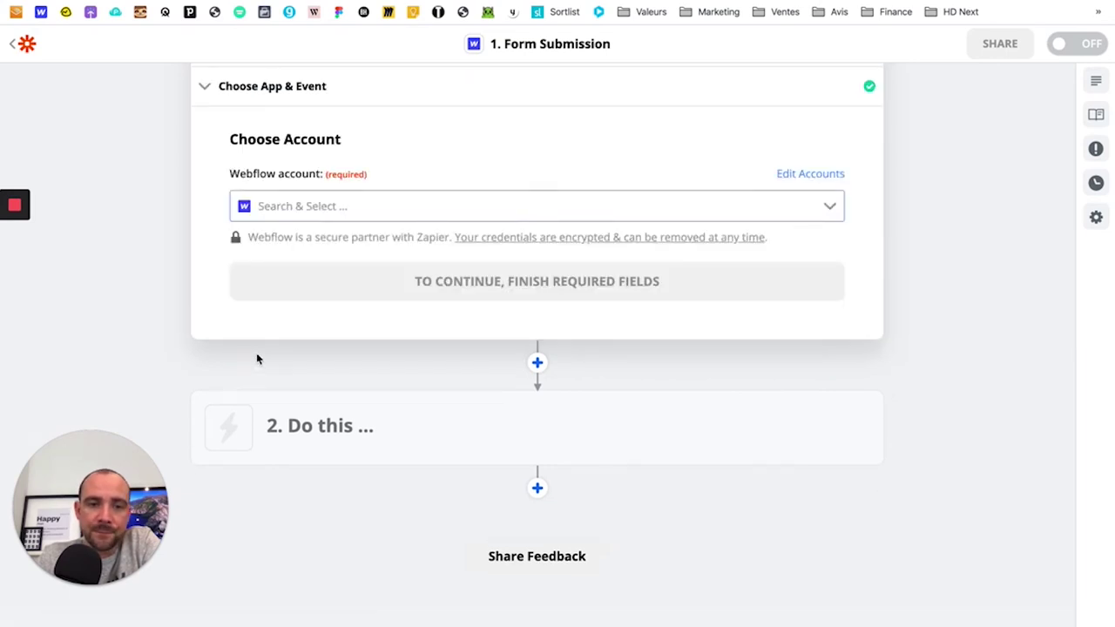
Step: Connect the trigger to the WF Happy Desk Webflow account and continue to the submission settings
click(382, 217)
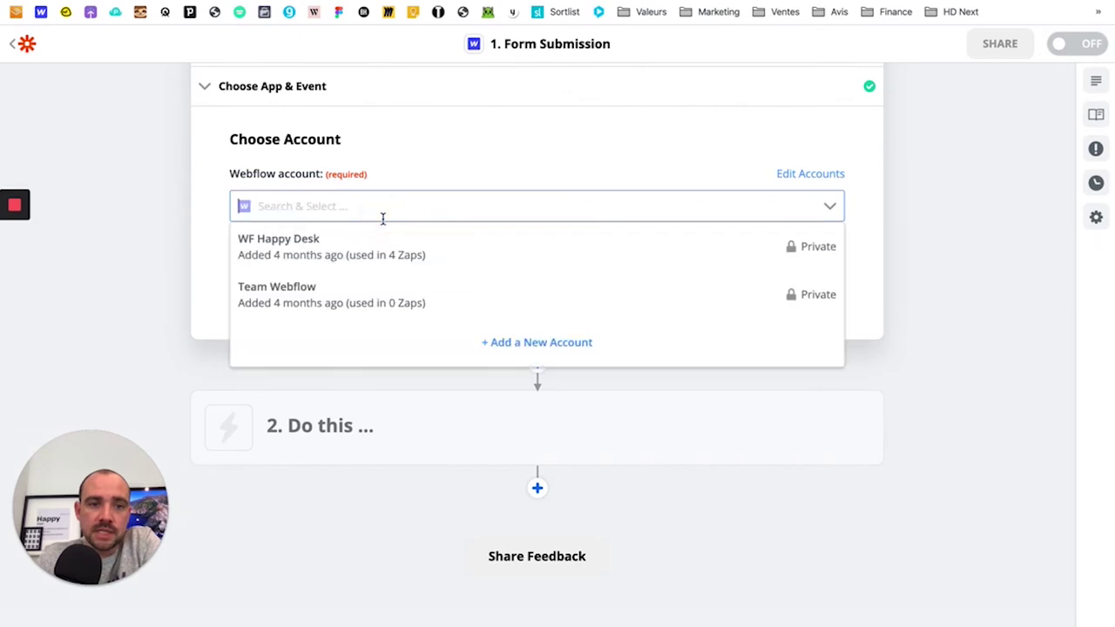
click(334, 255)
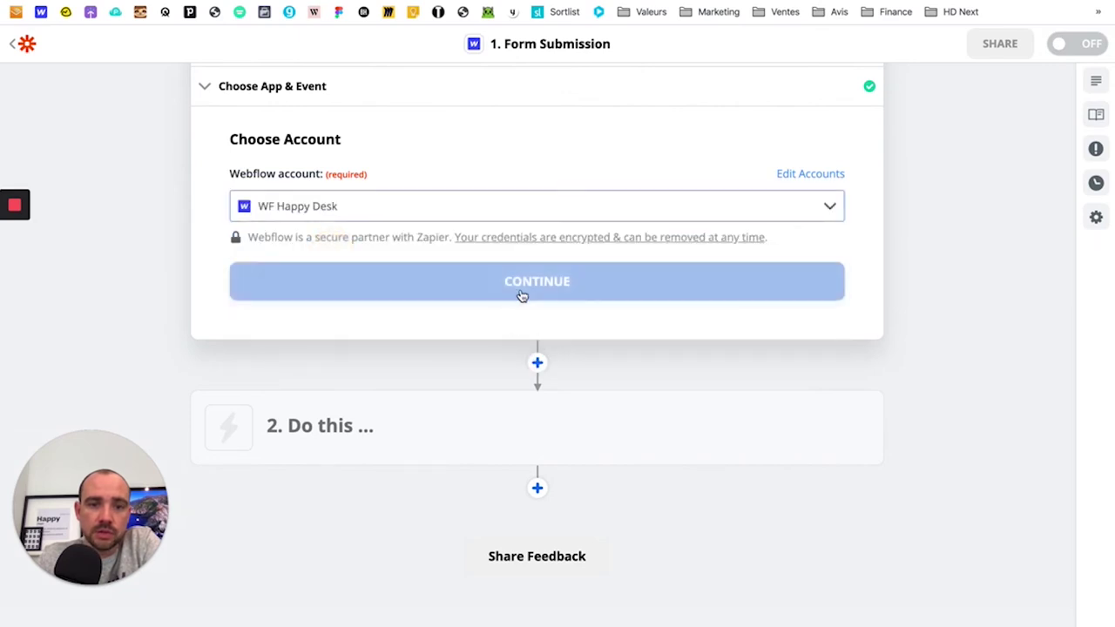
click(488, 293)
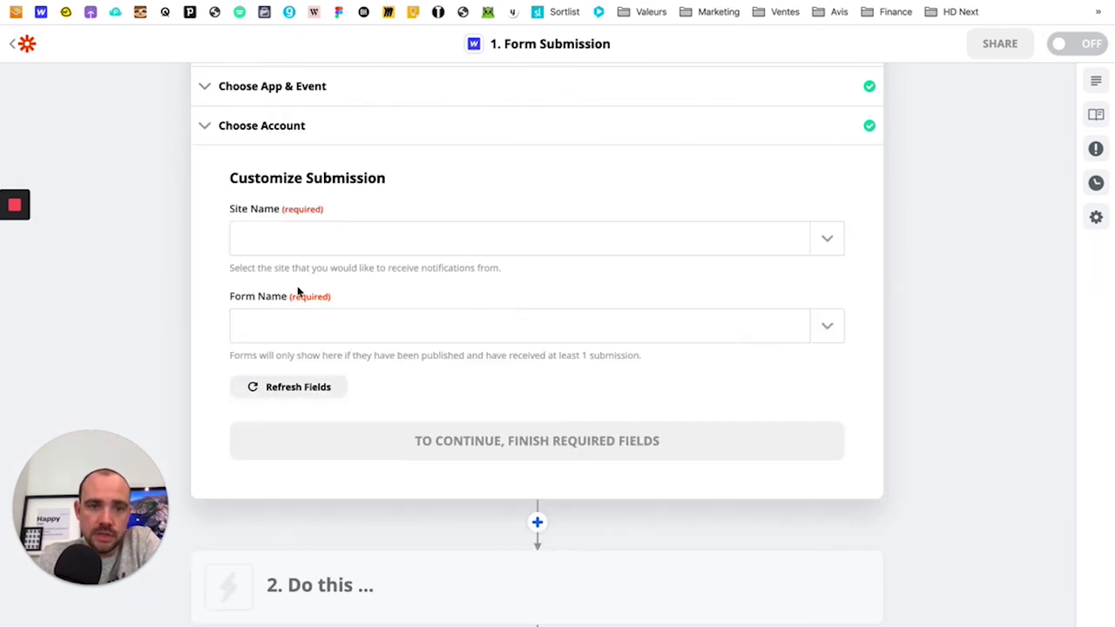
Step: Set the trigger's site to Happy Desk and its form to Email Form, and test the trigger
click(345, 244)
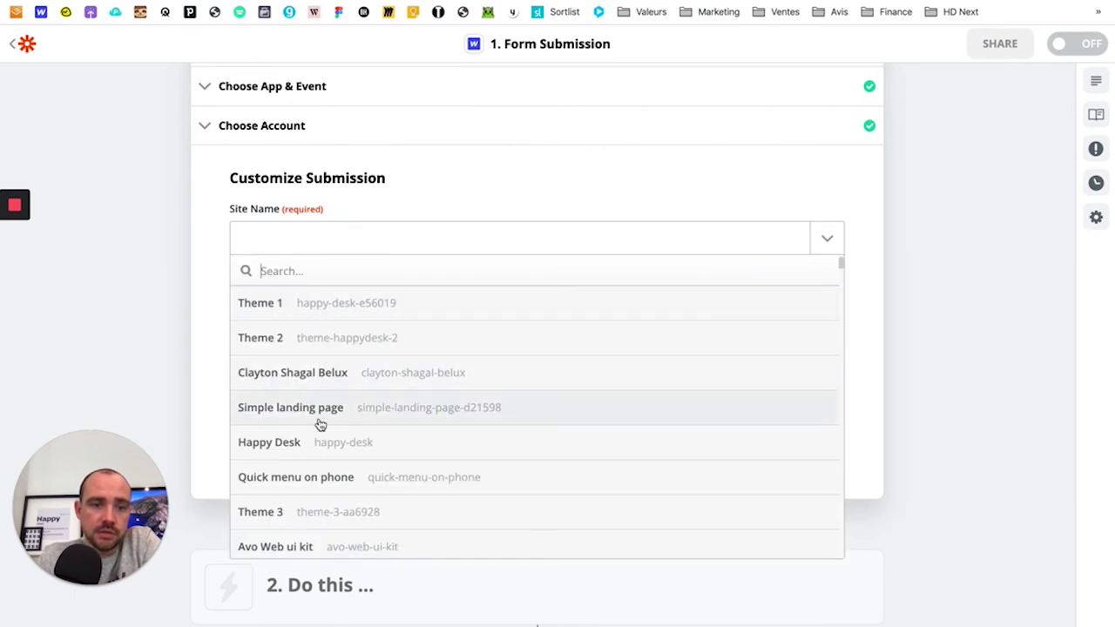
click(311, 440)
click(345, 333)
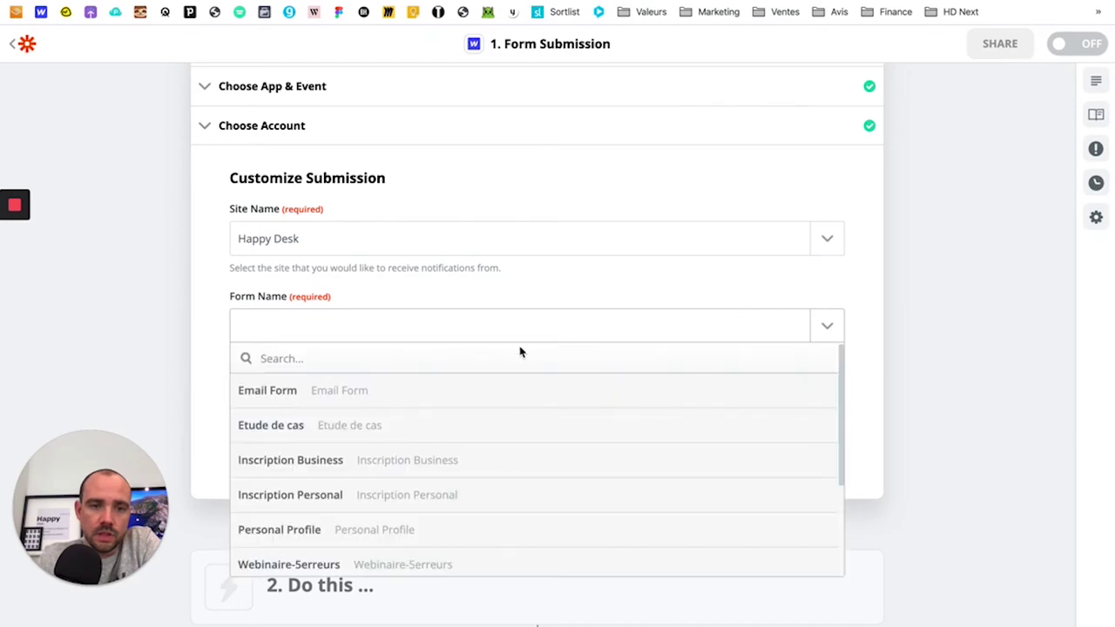
click(357, 399)
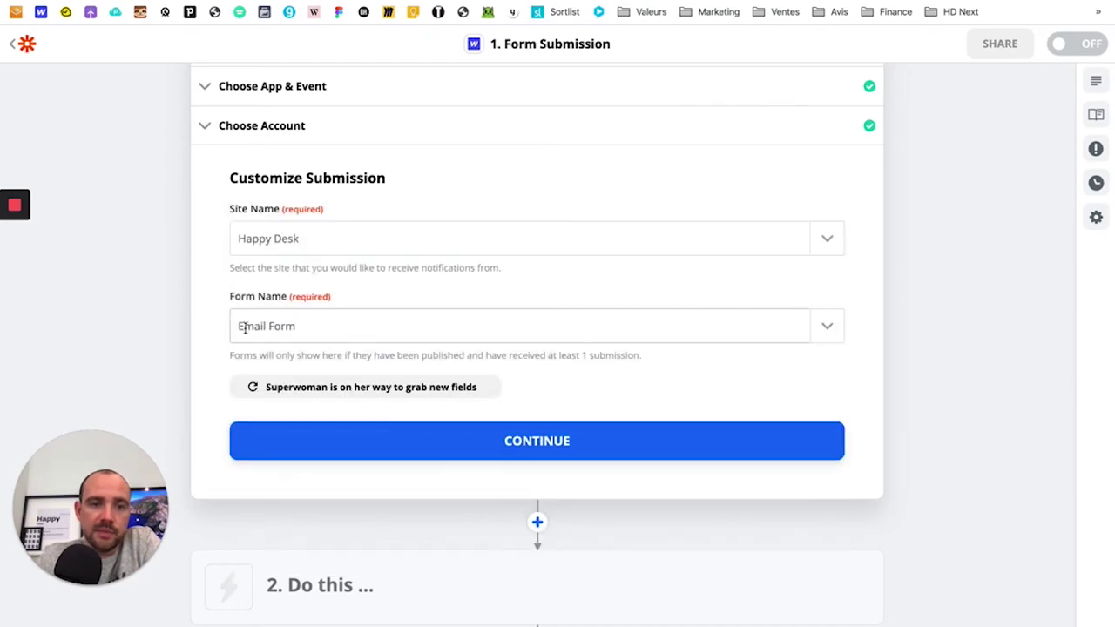
click(573, 446)
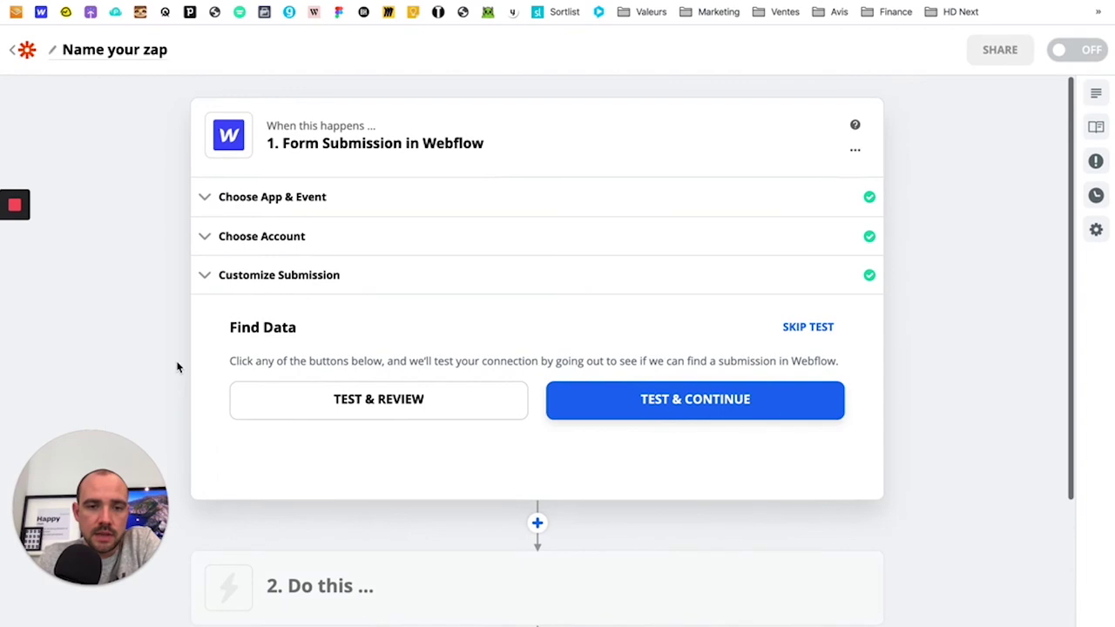
click(715, 418)
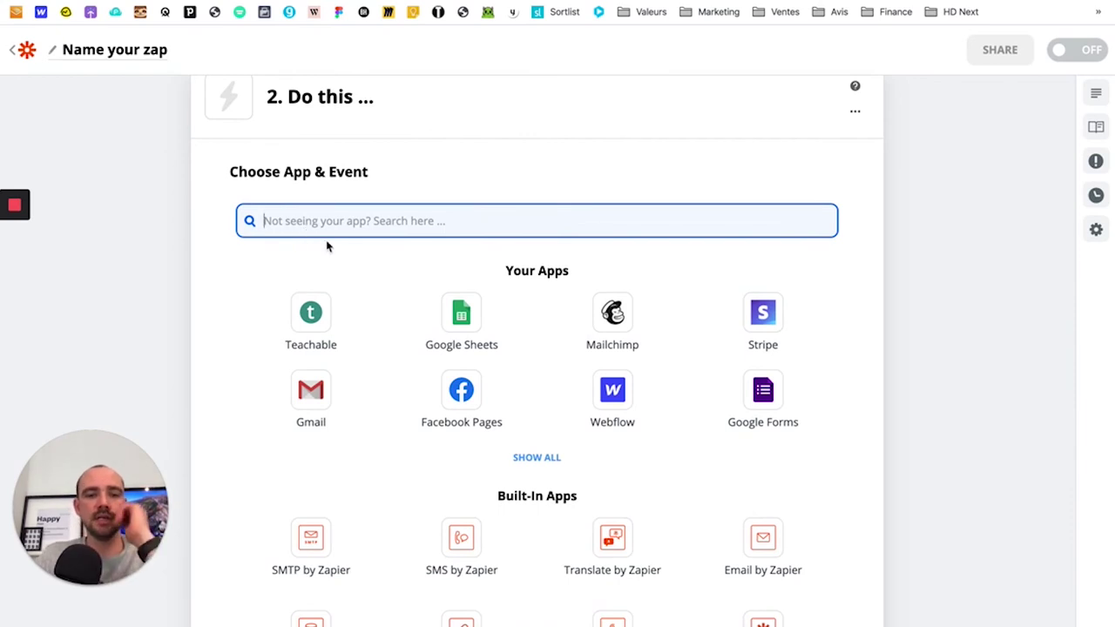
Step: Choose Email by Zapier as the action app with the Send Outbound Email event, and continue to its settings
scroll(249, 491, down, 3)
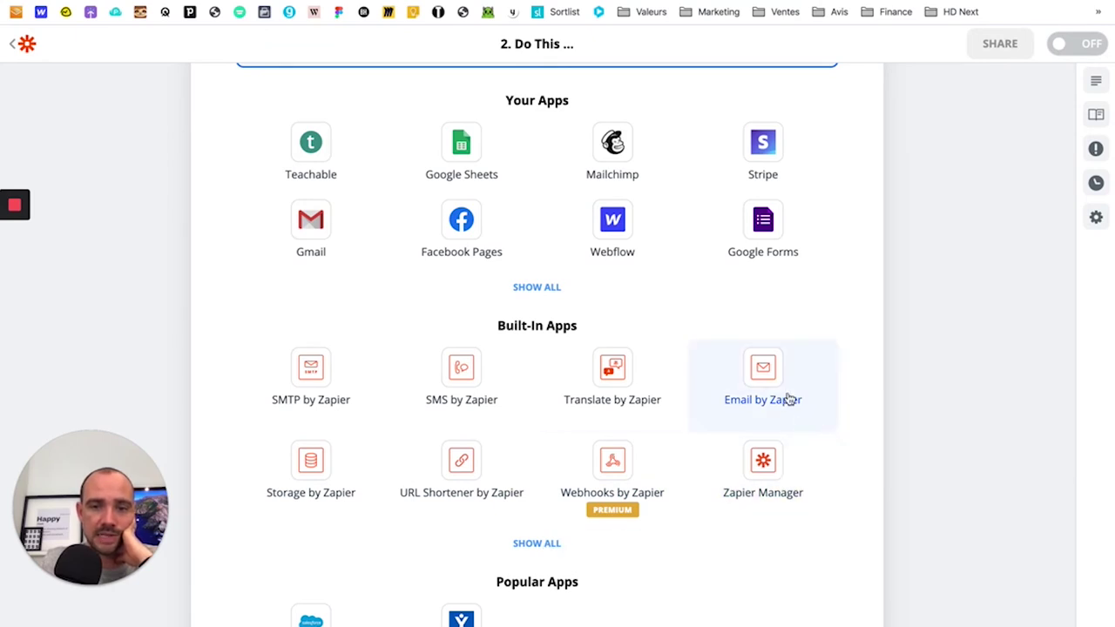
click(762, 376)
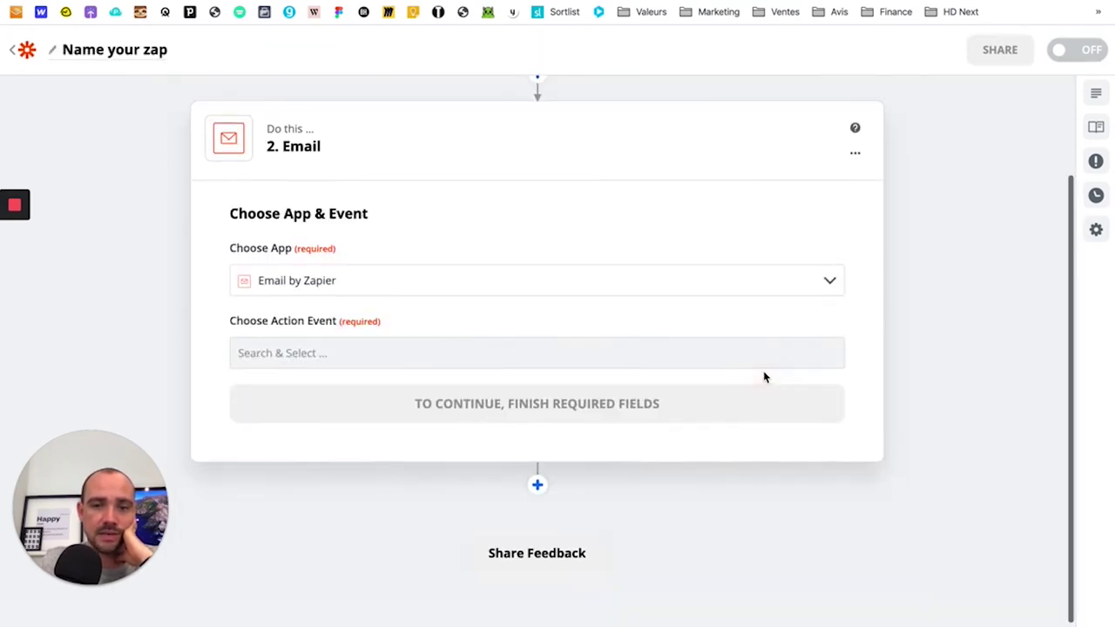
click(382, 283)
click(458, 243)
click(424, 346)
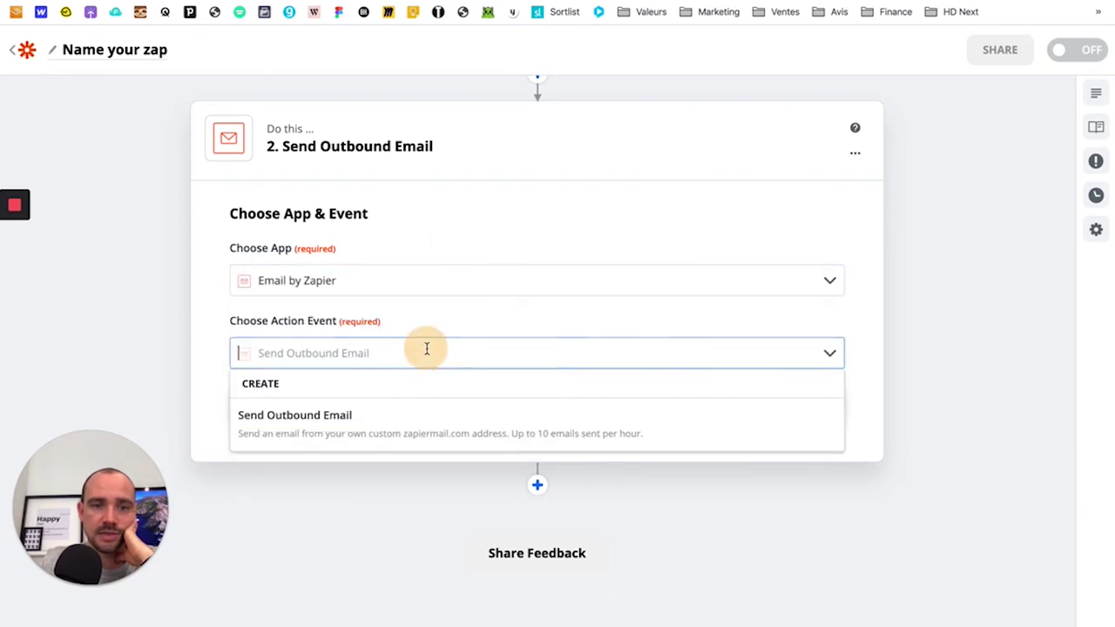
click(311, 425)
click(541, 408)
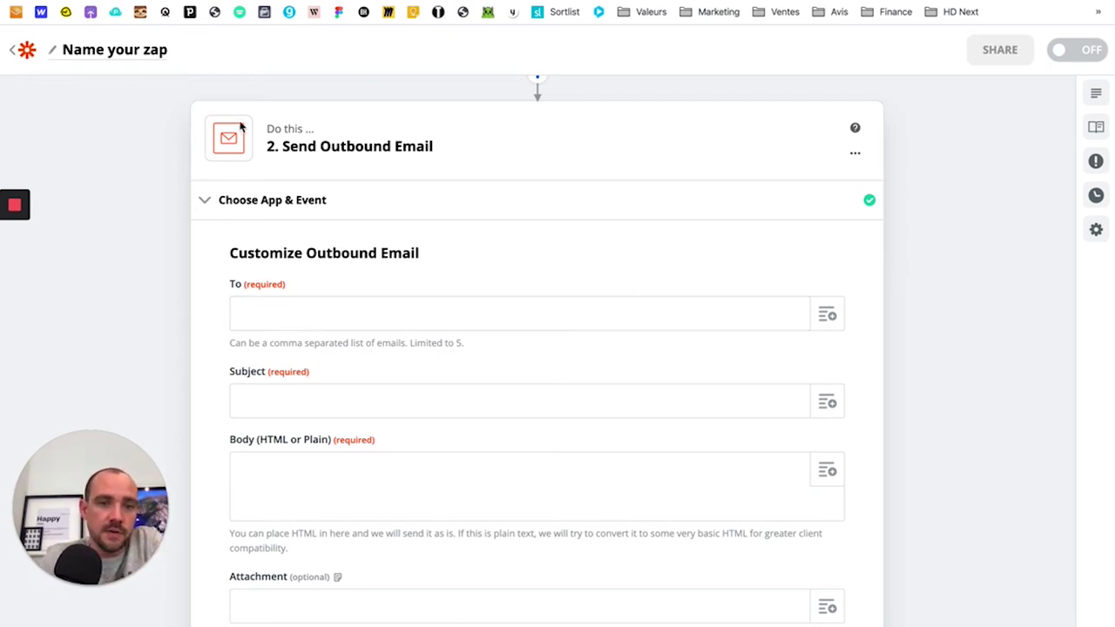
Step: Set the outbound email's recipient to the Data Email Newsletter field from the Webflow form submission
click(805, 319)
scroll(324, 498, down, 3)
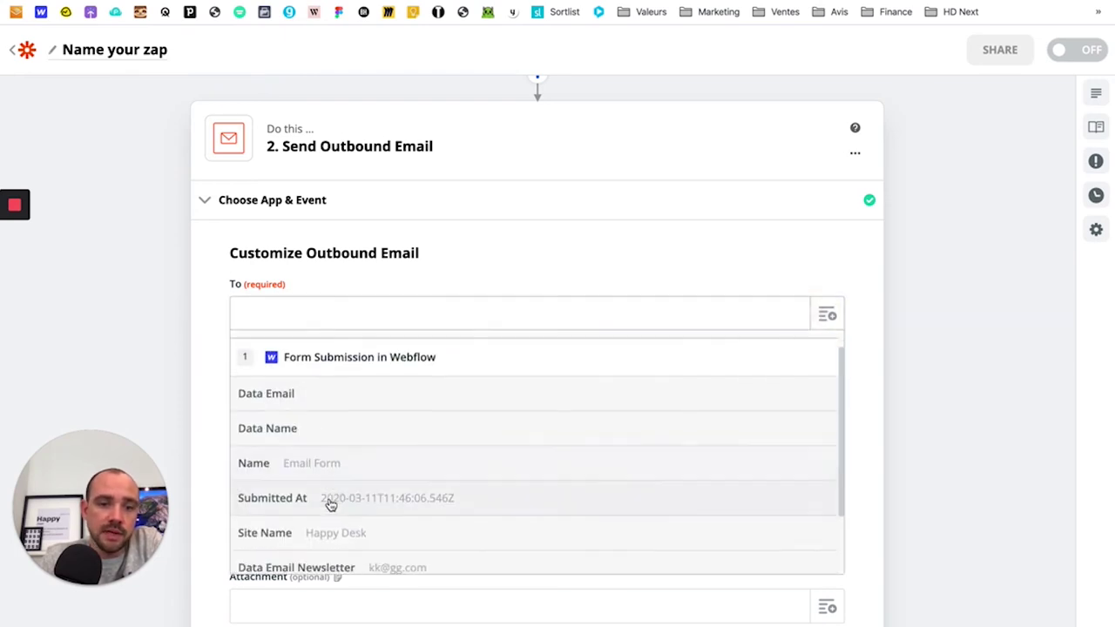
click(356, 495)
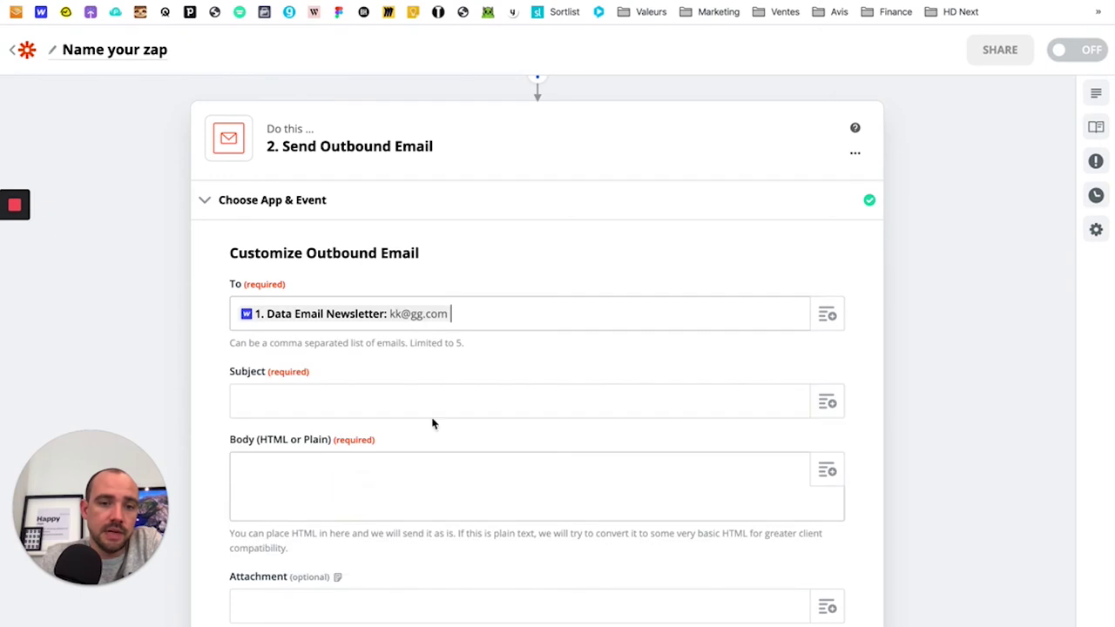
Step: Examine the outbound email's Subject, Body and Attachment fields and the Webflow form data that can be inserted as an attachment
scroll(284, 396, down, 3)
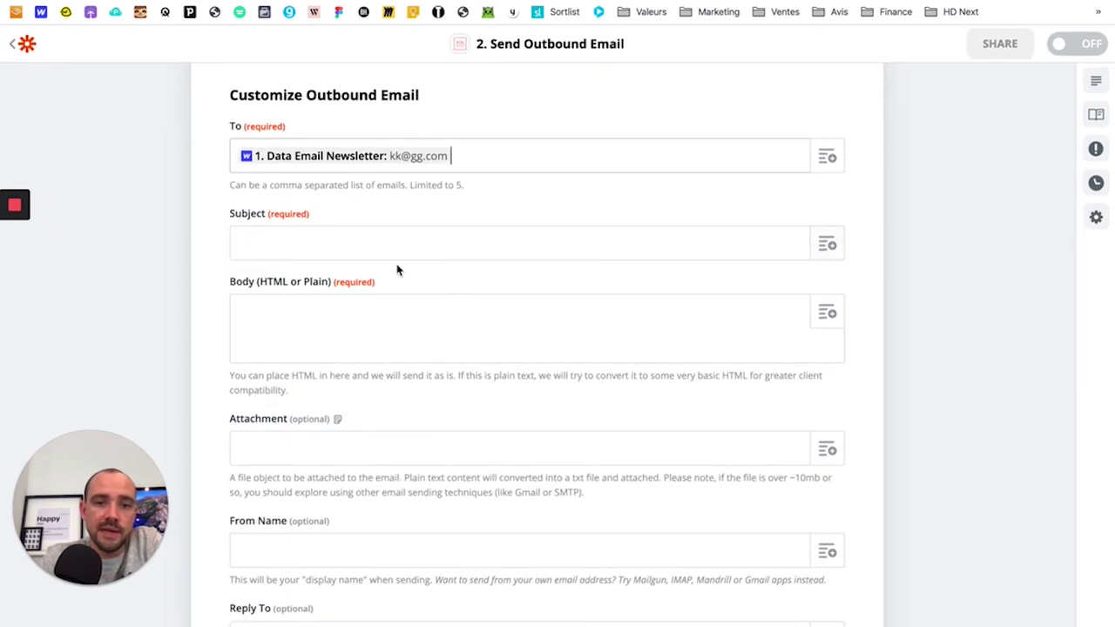
scroll(266, 323, down, 2)
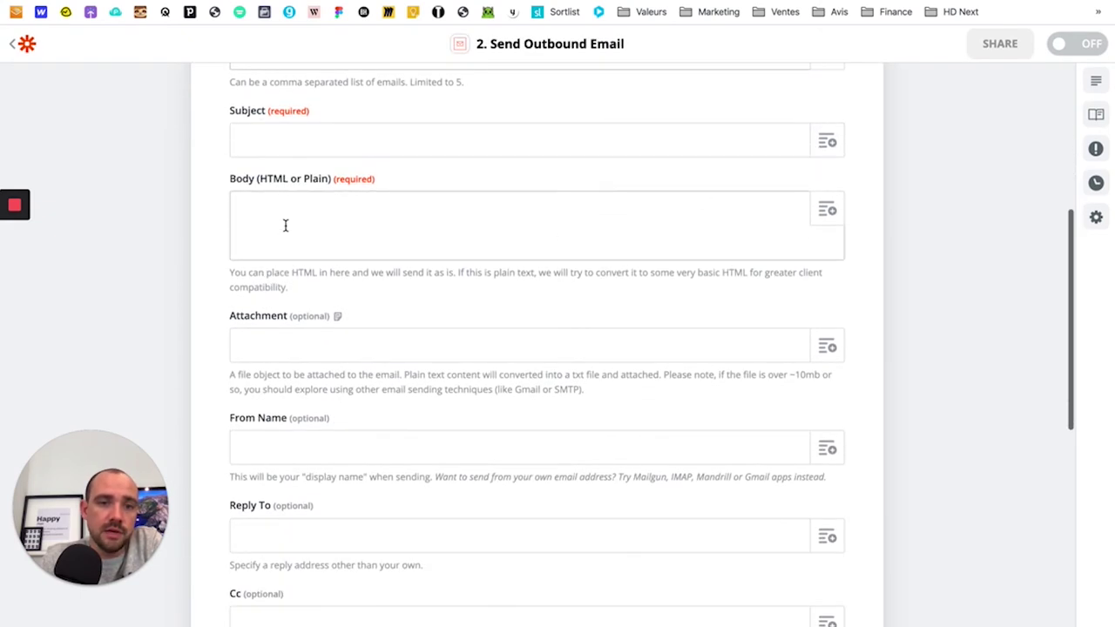
click(255, 209)
click(302, 227)
click(252, 348)
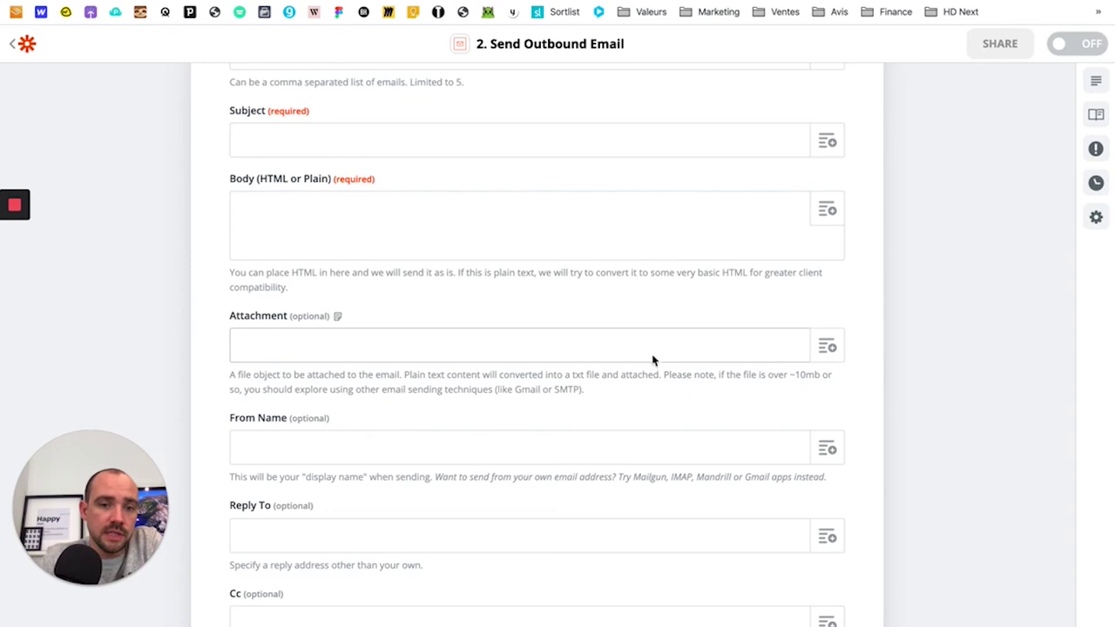
click(828, 349)
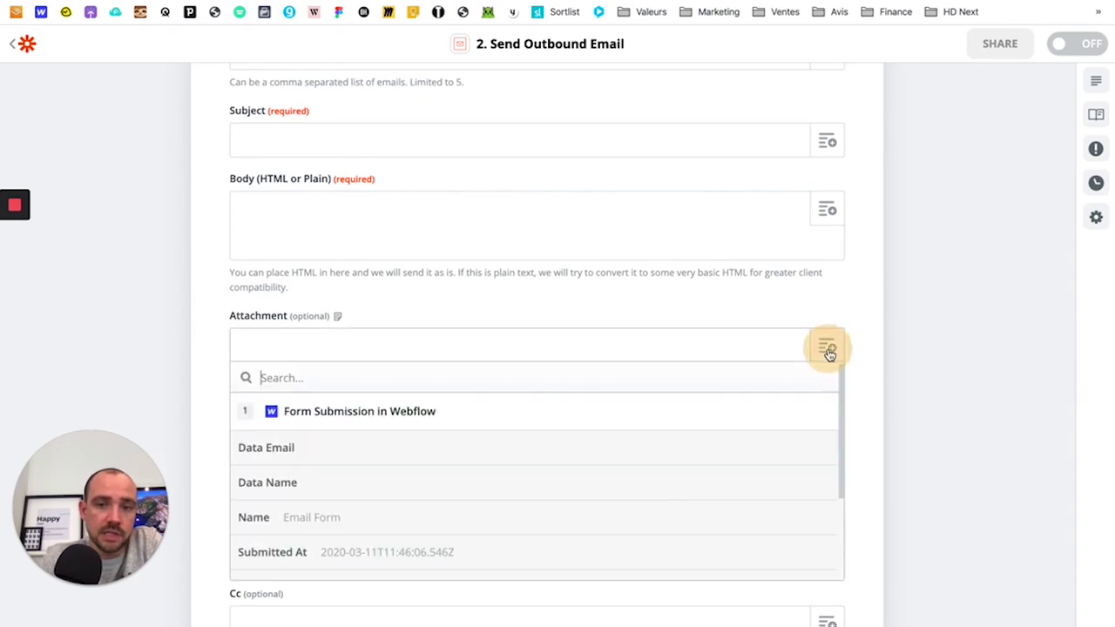
scroll(270, 409, down, 1)
click(187, 318)
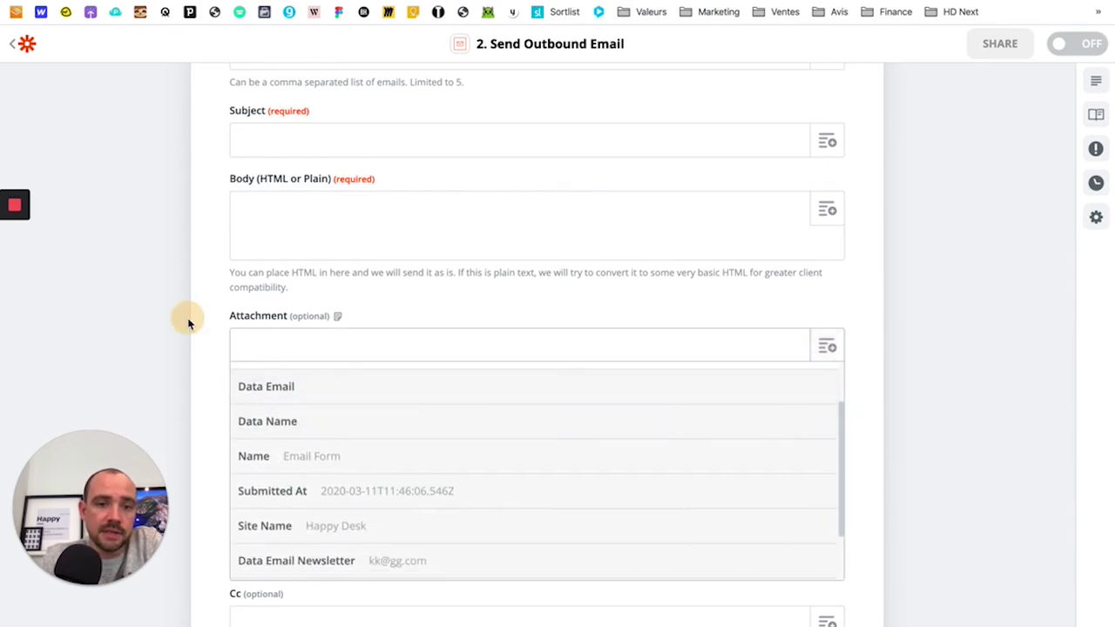
scroll(228, 356, up, 1)
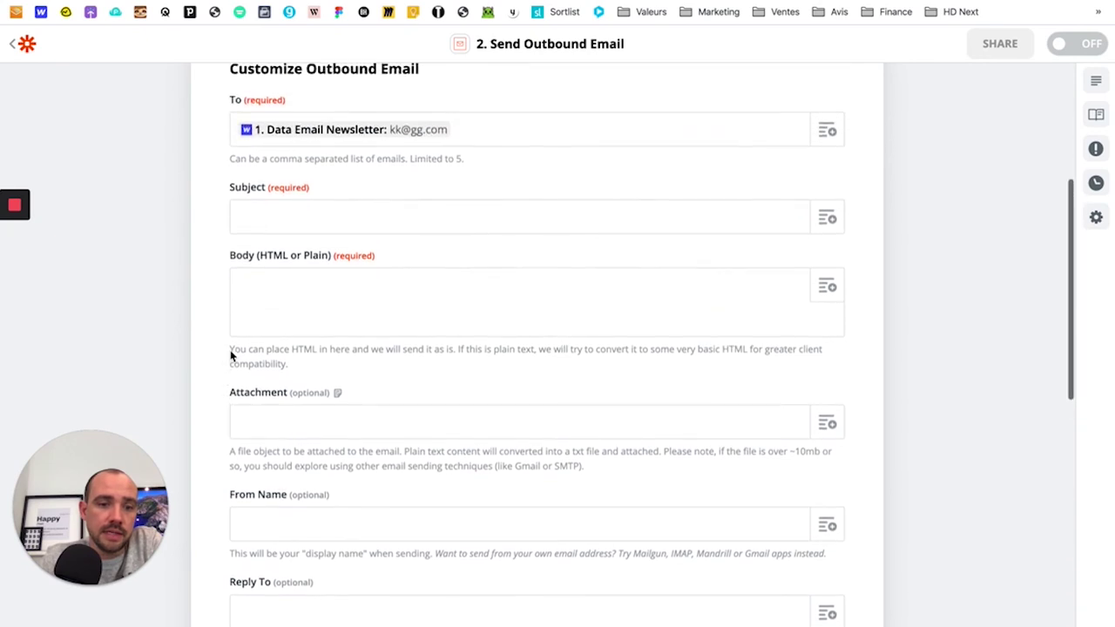
click(269, 284)
click(360, 304)
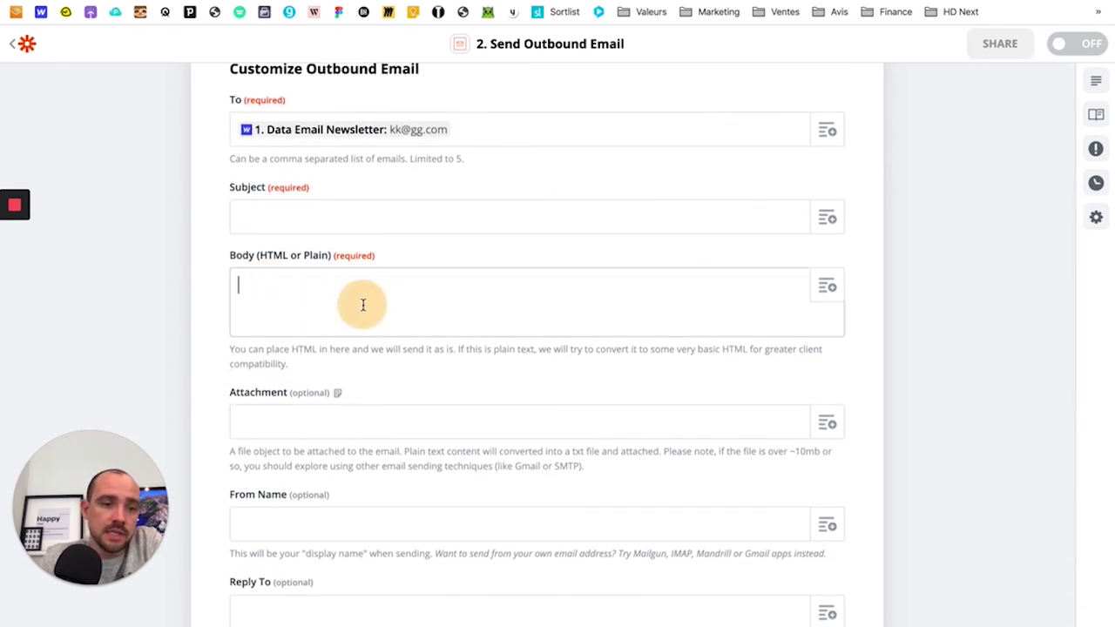
scroll(360, 304, up, 1)
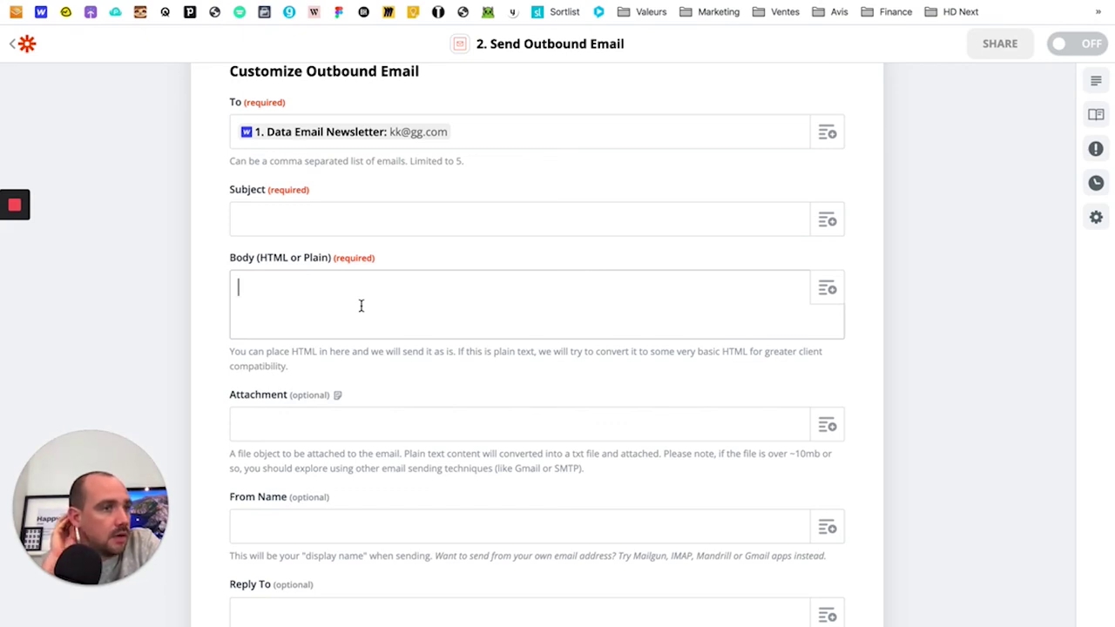
click(361, 305)
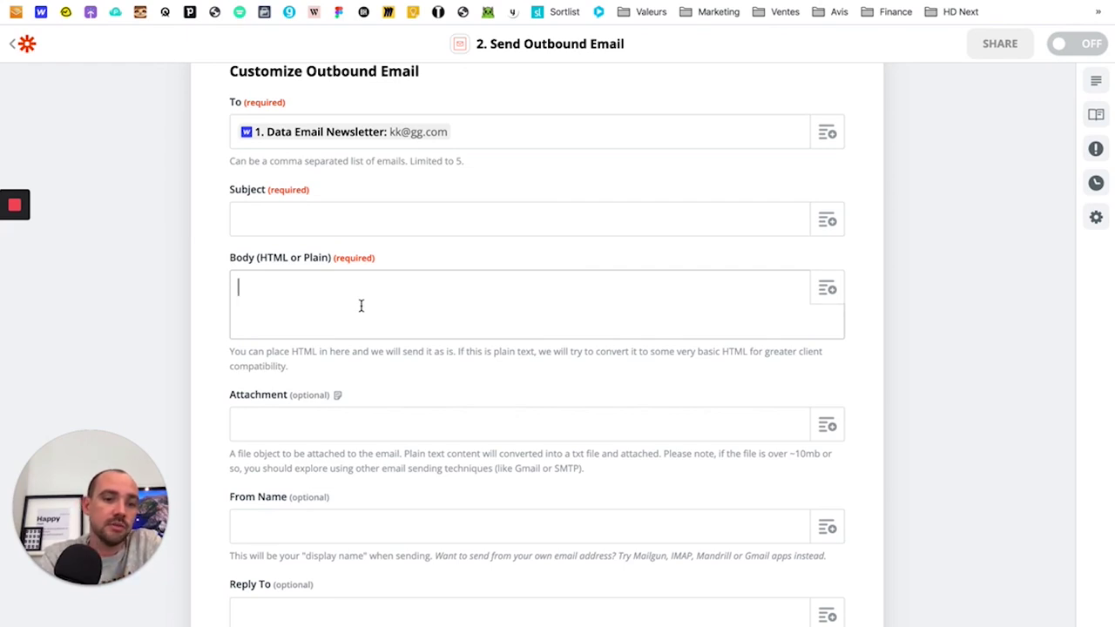
click(361, 306)
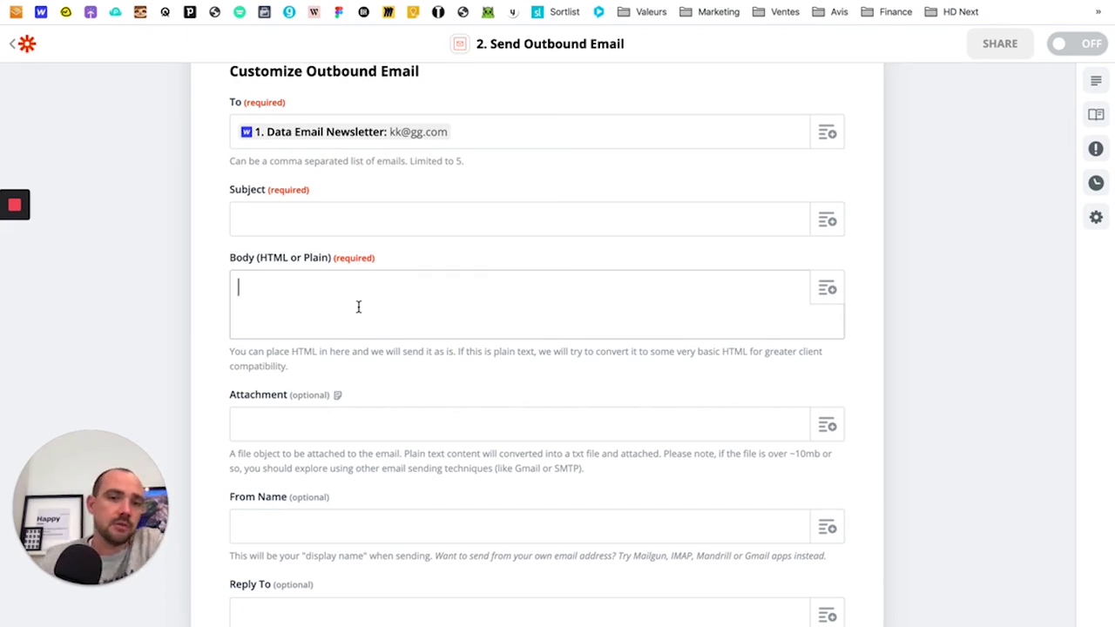
scroll(202, 331, up, 4)
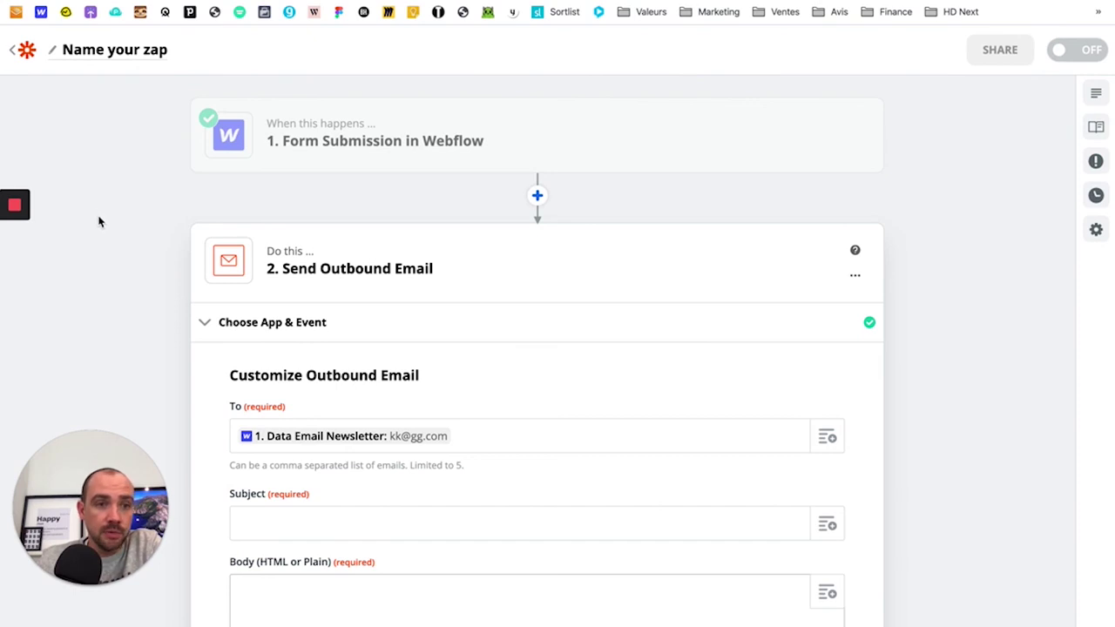
scroll(101, 228, down, 3)
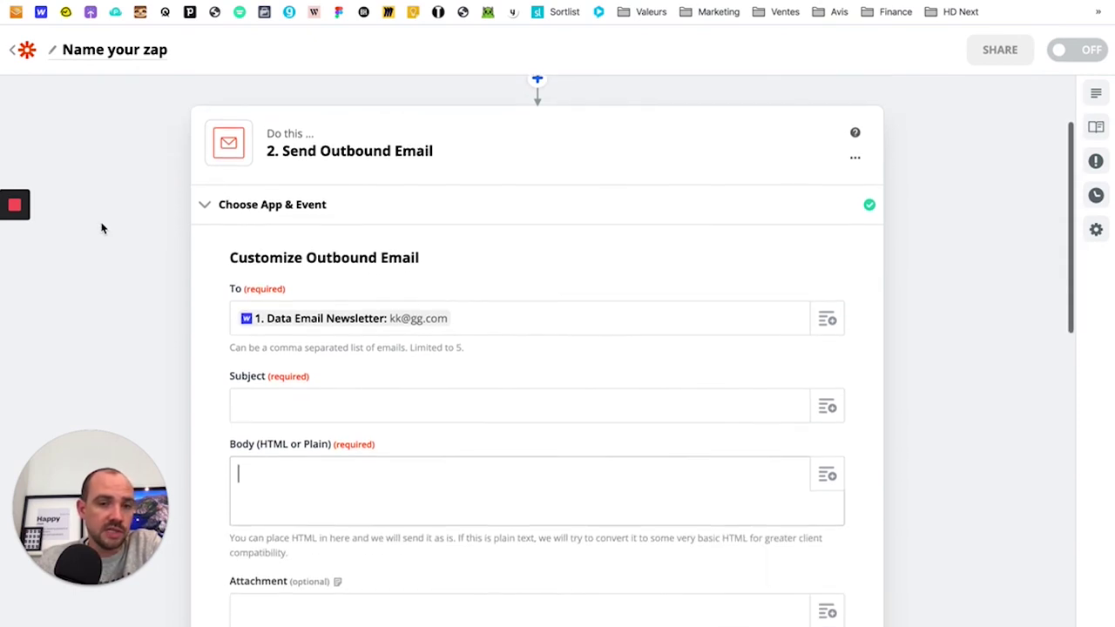